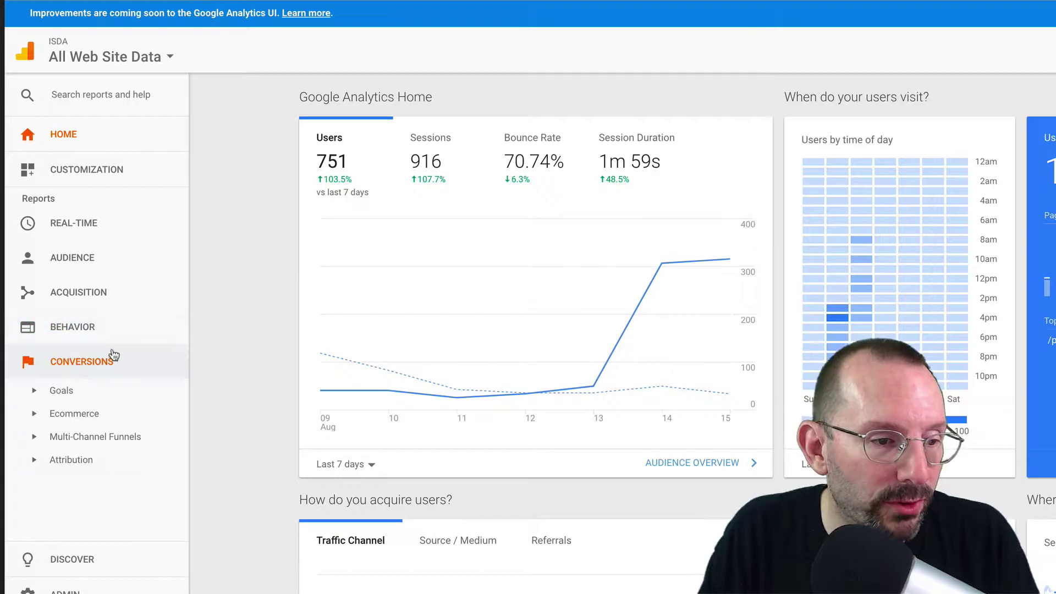
Open the Conversions > Goals Overview report showing 83 completions worth $83.00 and a 2.29% conversion rate
click(66, 391)
click(74, 369)
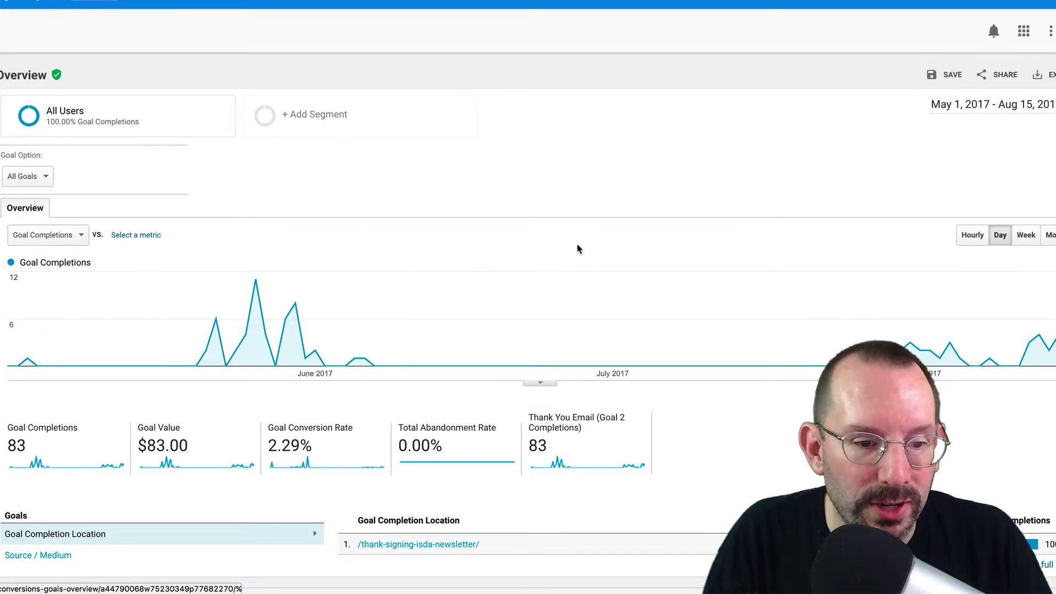
scroll(576, 249, down, 1)
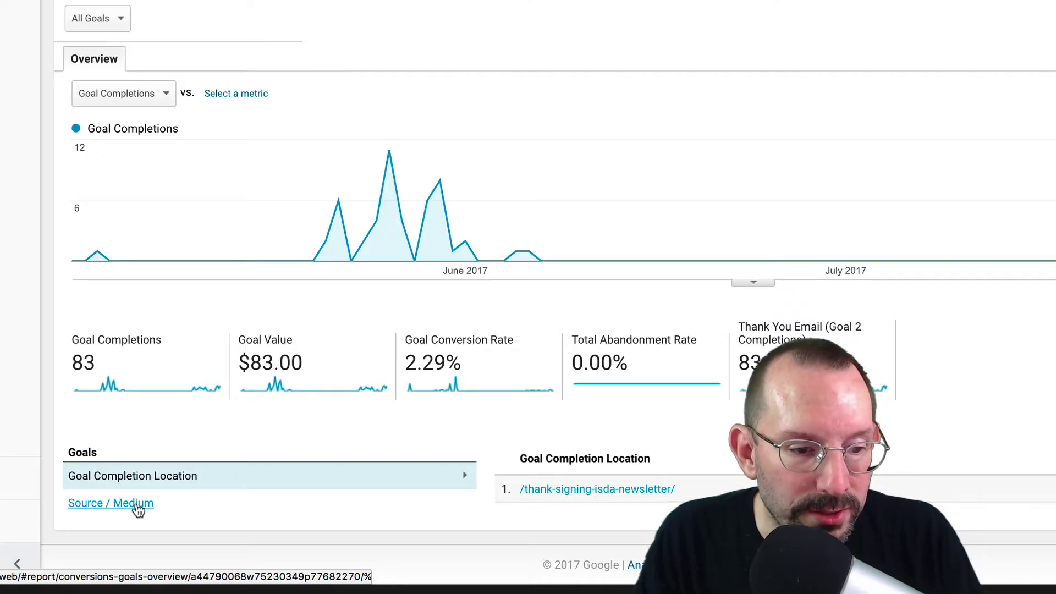
Switch the Goals Overview breakdown table to Source / Medium, led by (direct) / (none)
click(135, 503)
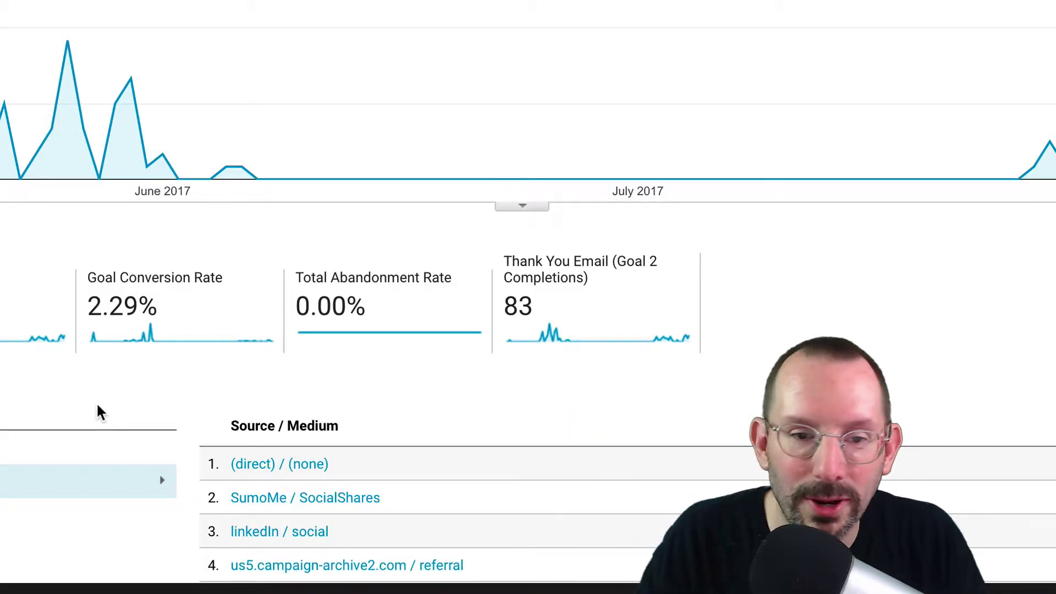
scroll(653, 214, down, 5)
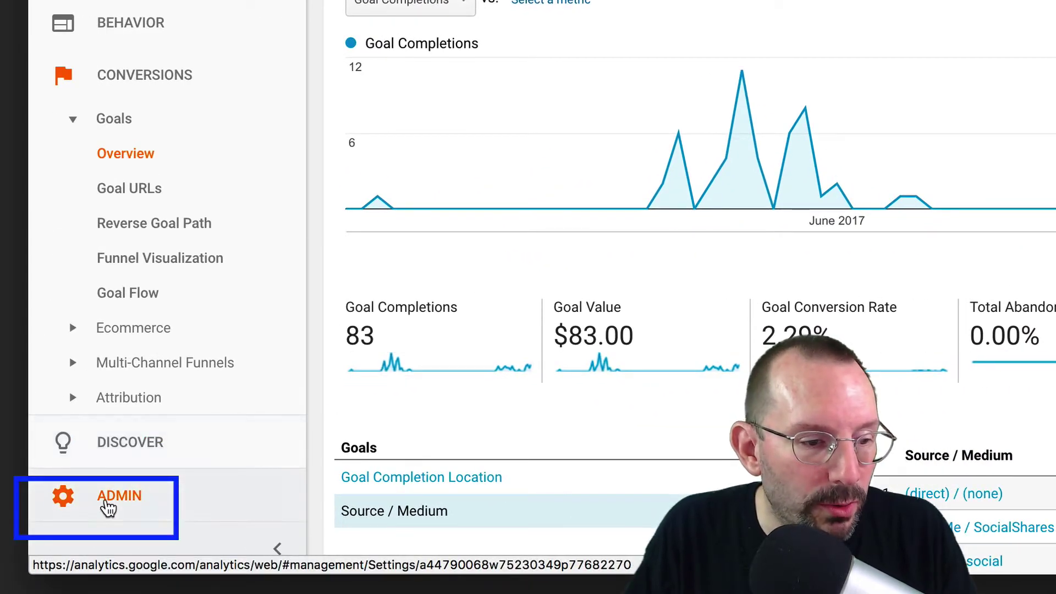
Open Admin and view the goals list for the All Web Site Data view
click(108, 507)
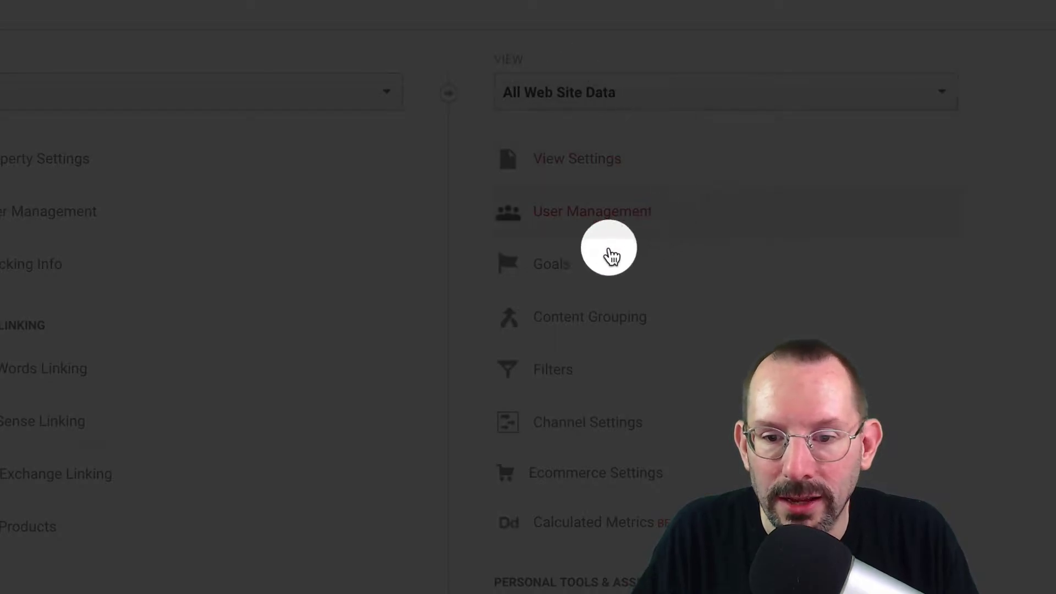
click(547, 266)
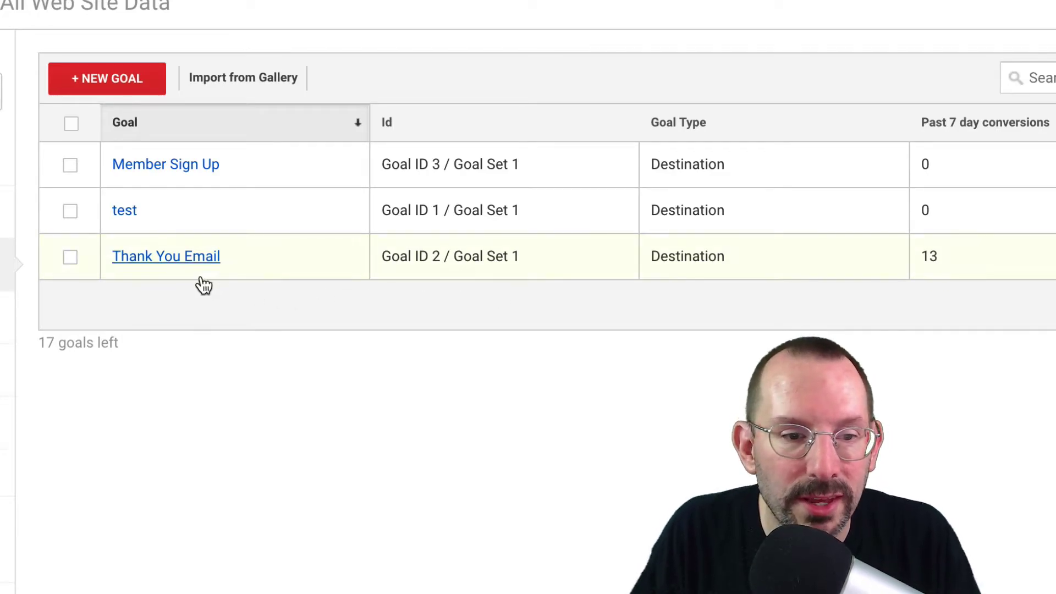
click(587, 271)
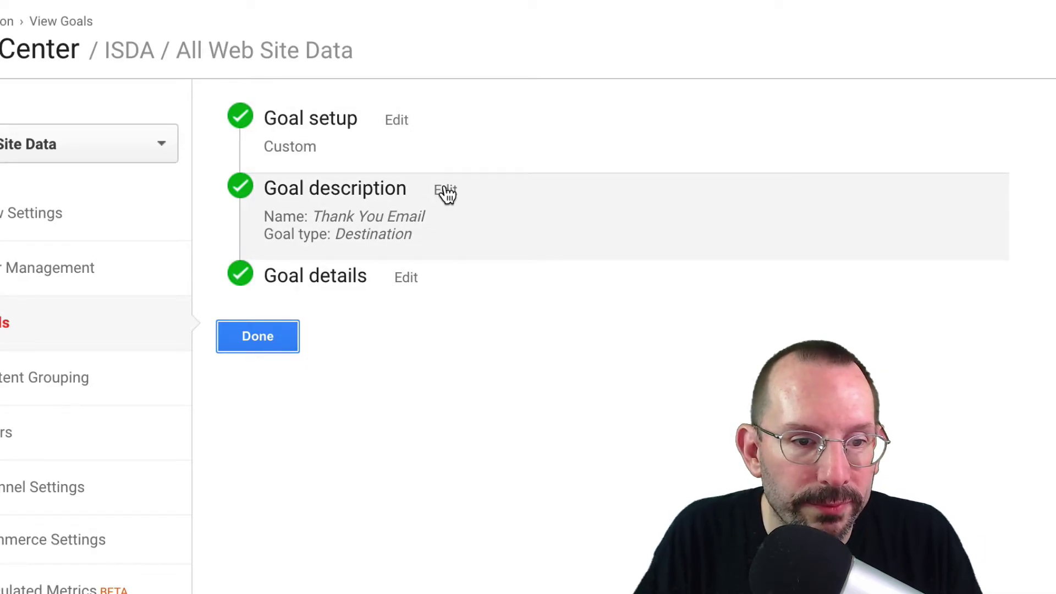
click(446, 191)
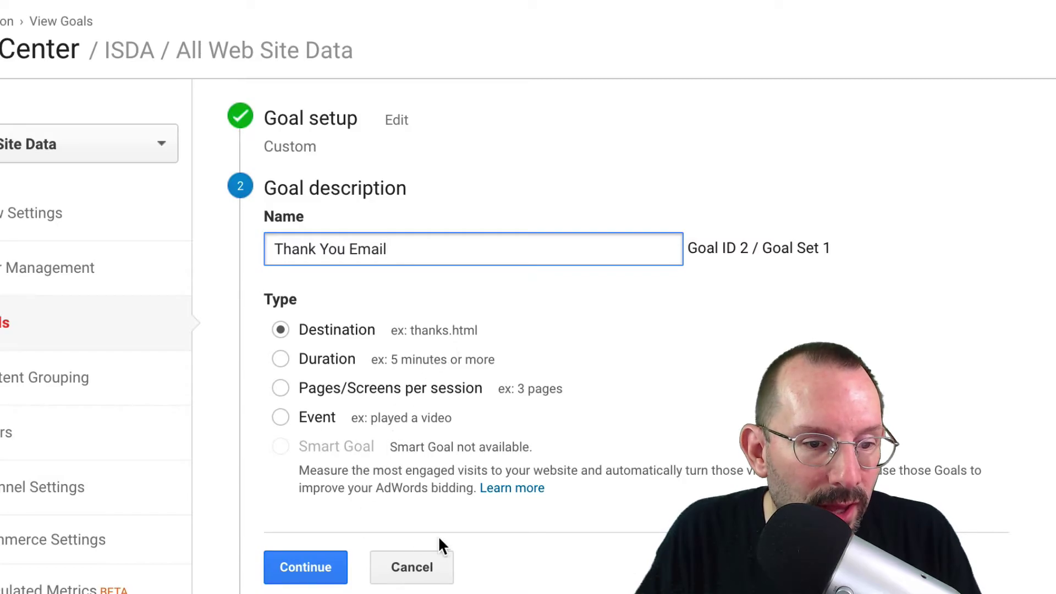
click(296, 568)
click(405, 278)
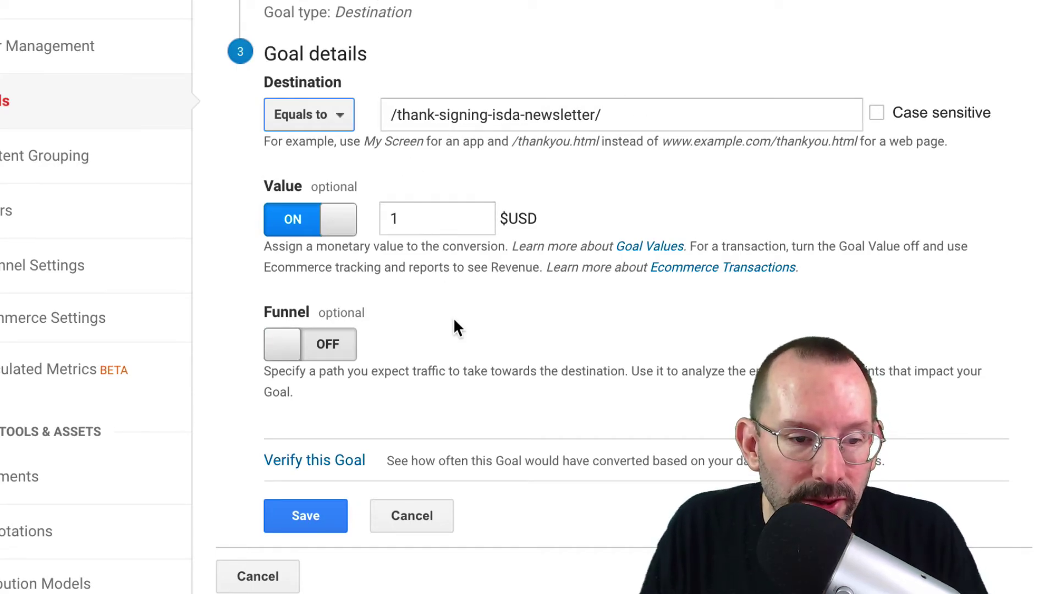
scroll(455, 328, down, 4)
scroll(454, 318, down, 1)
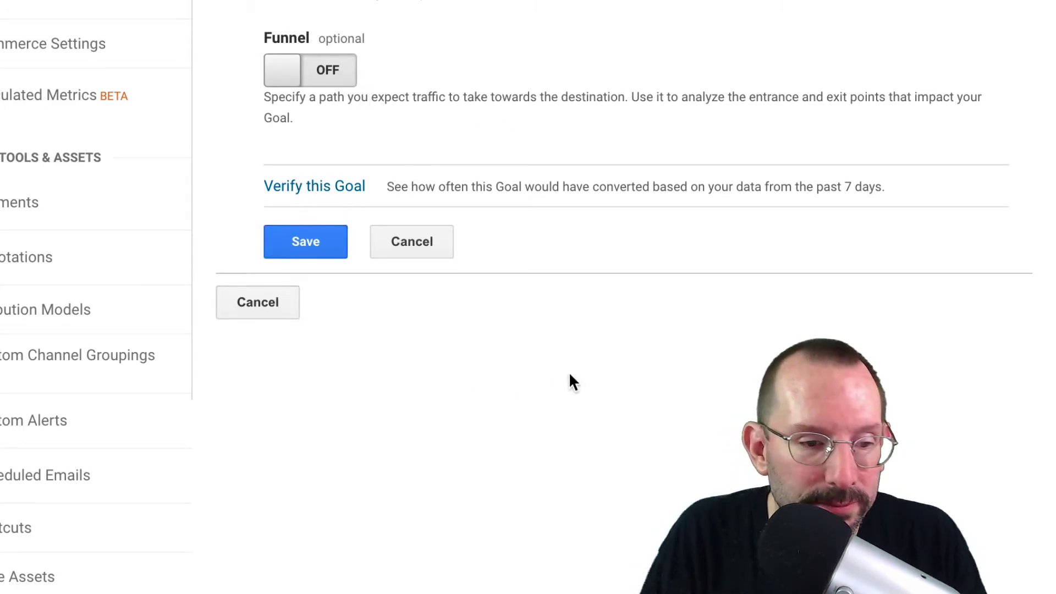
Discard the open goal's unsaved changes and start a new Custom goal
click(245, 302)
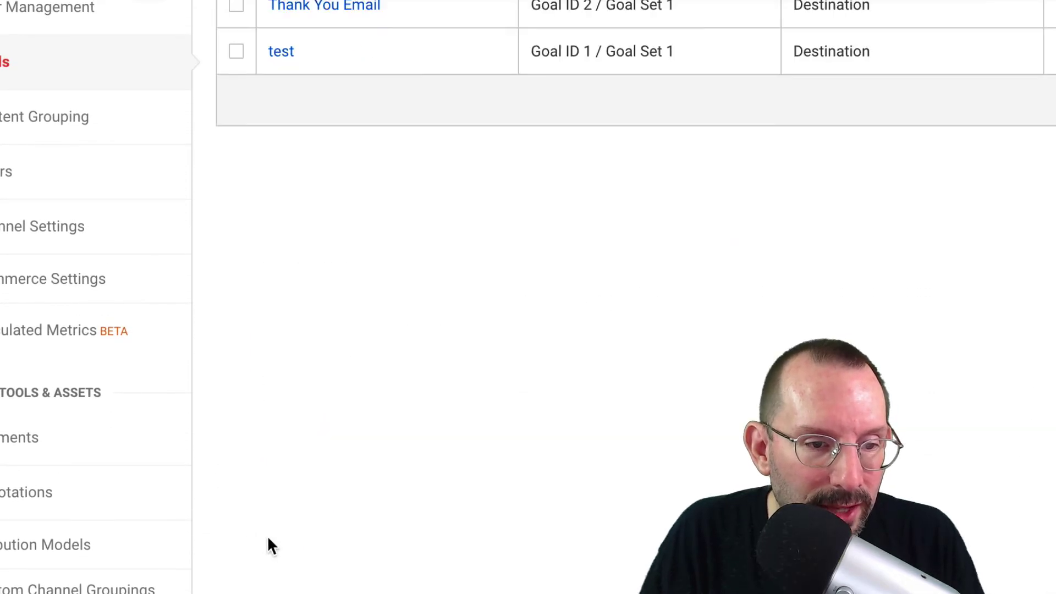
scroll(770, 192, up, 5)
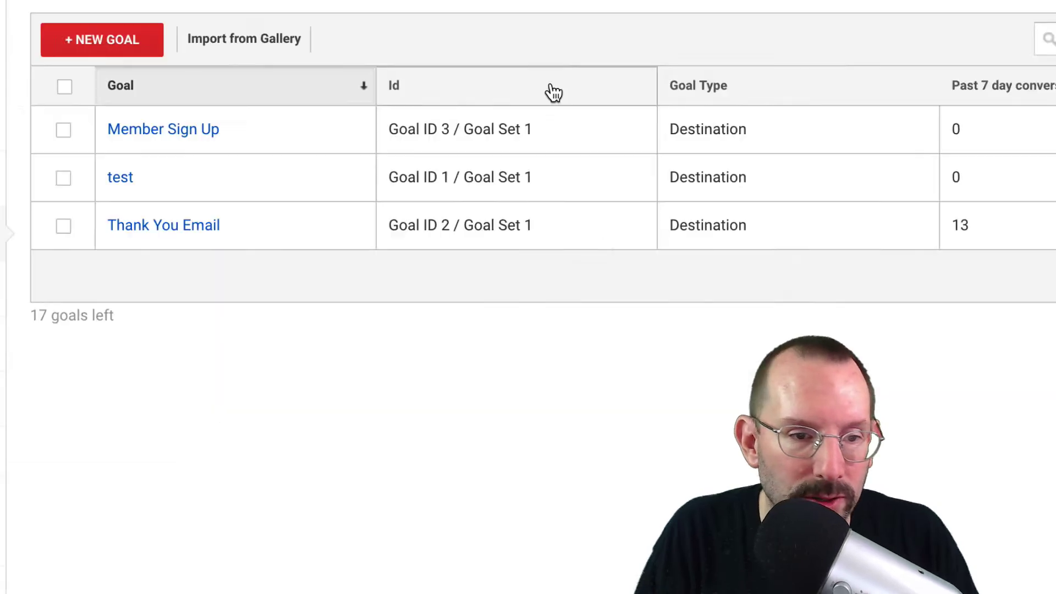
click(113, 44)
click(146, 311)
scroll(163, 498, down, 1)
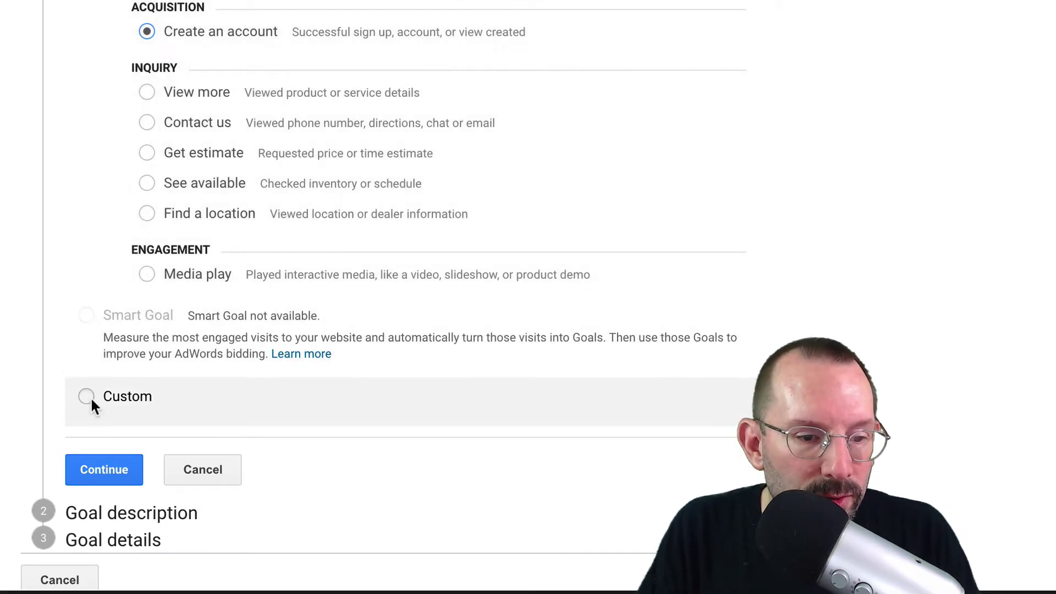
click(88, 396)
click(85, 471)
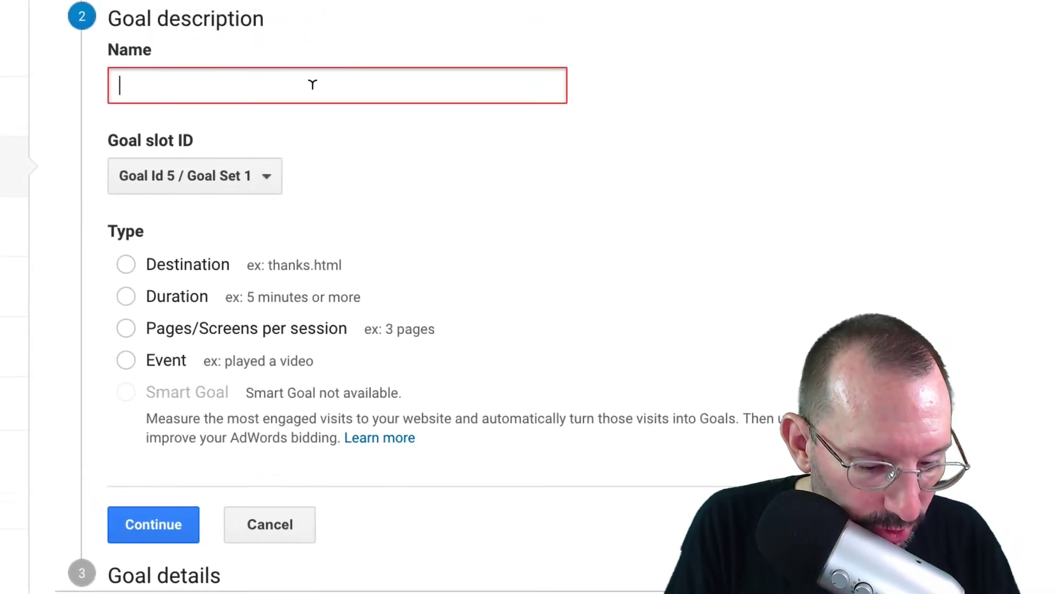
Name the goal 'Contact Us', choose the Destination type, and continue to goal details
click(313, 77)
text(C)
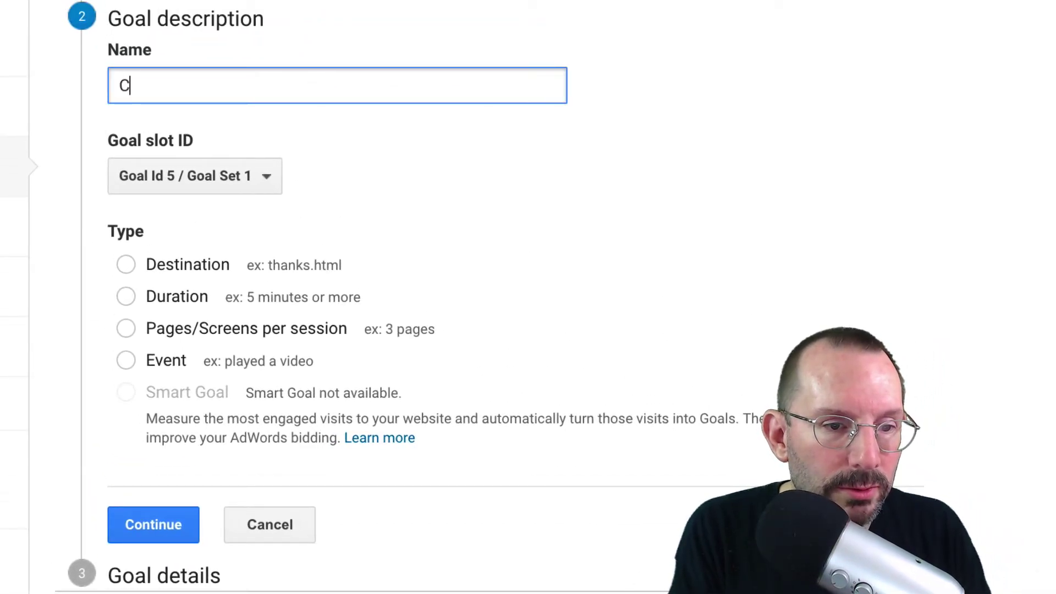
text(ontact Us)
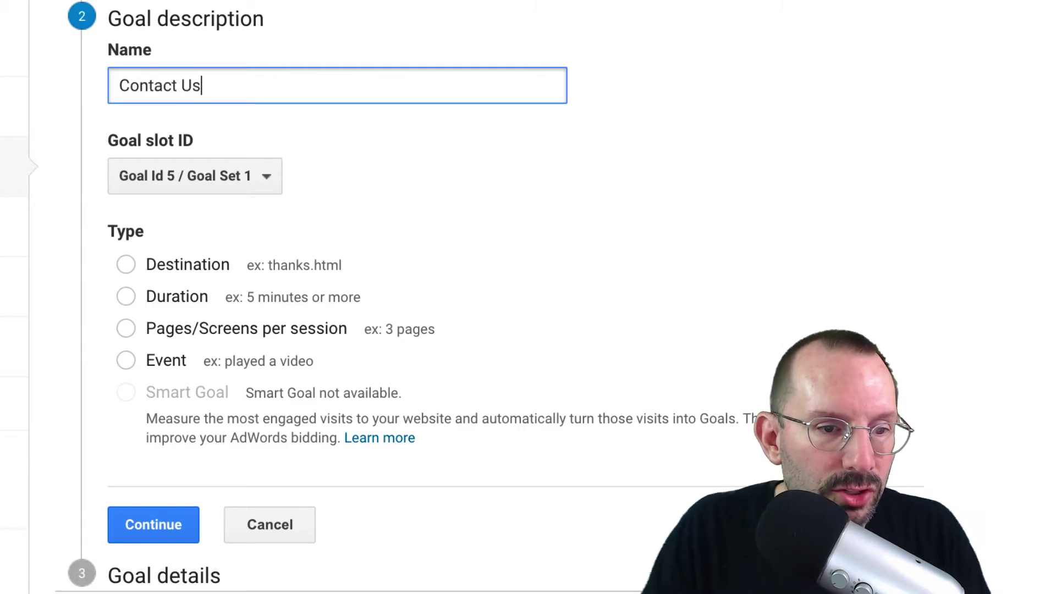
click(126, 265)
click(141, 524)
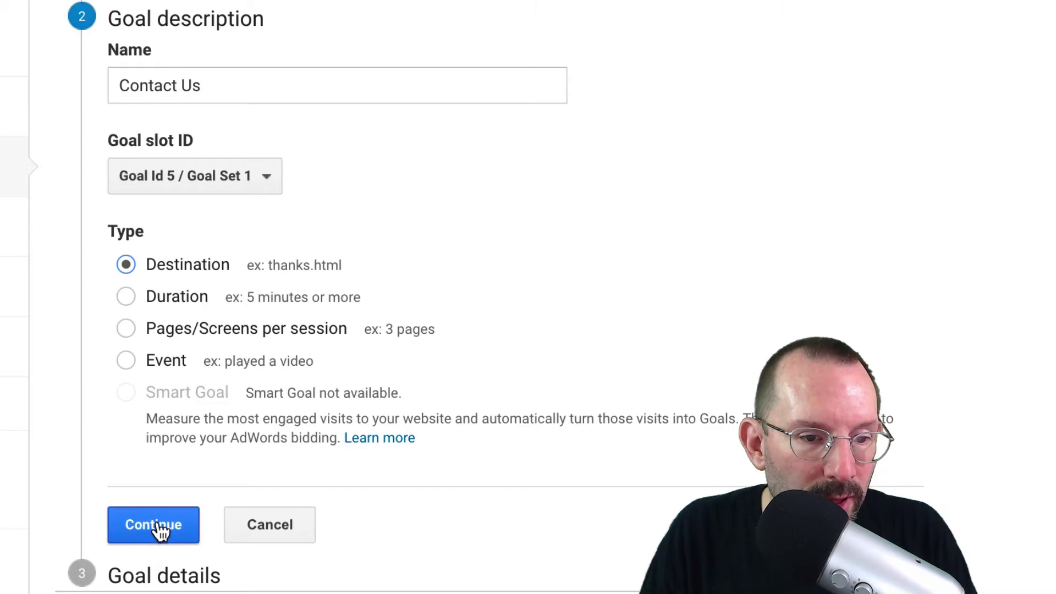
click(311, 170)
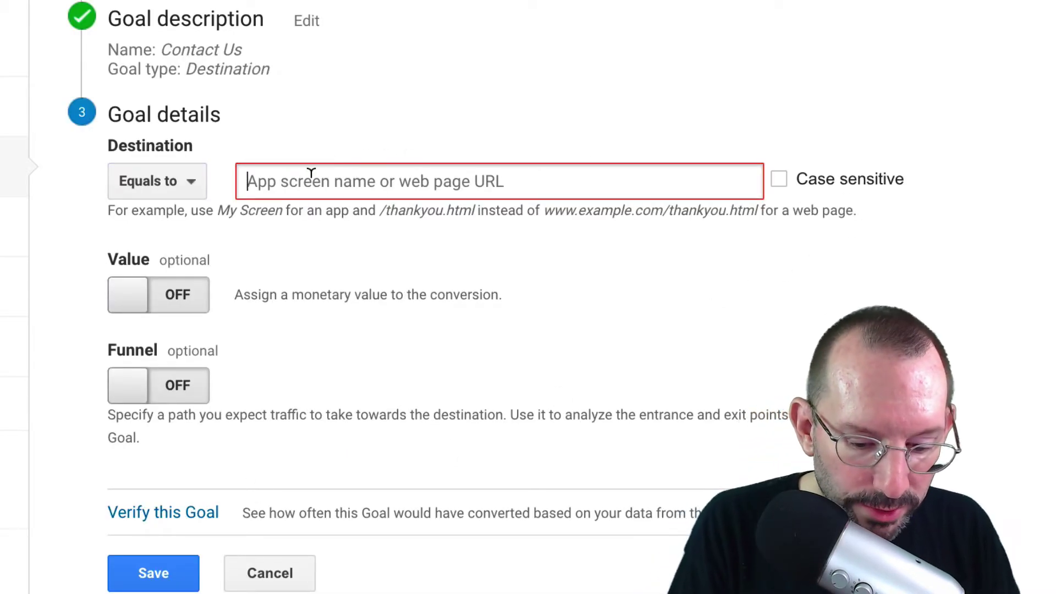
Set the destination to equals /contact_us.php and turn on a goal value of 1 $USD
text(/)
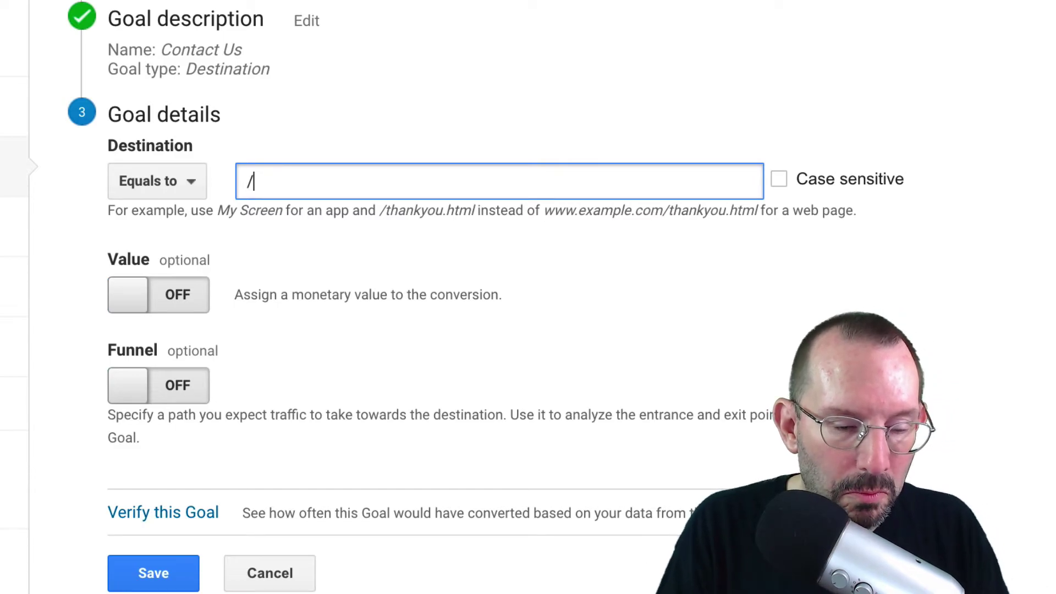
text(cont)
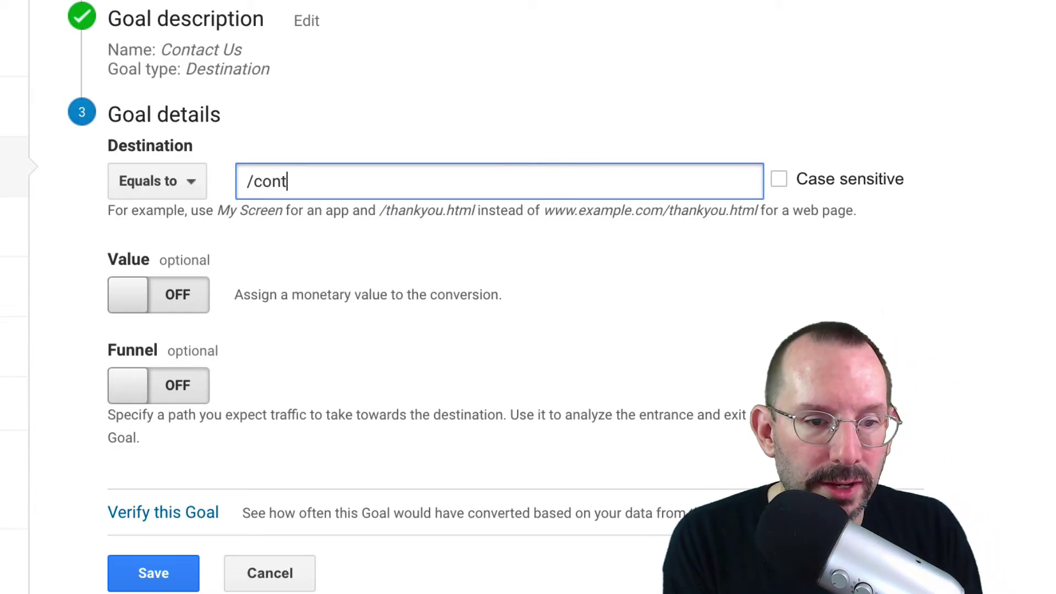
text(act_)
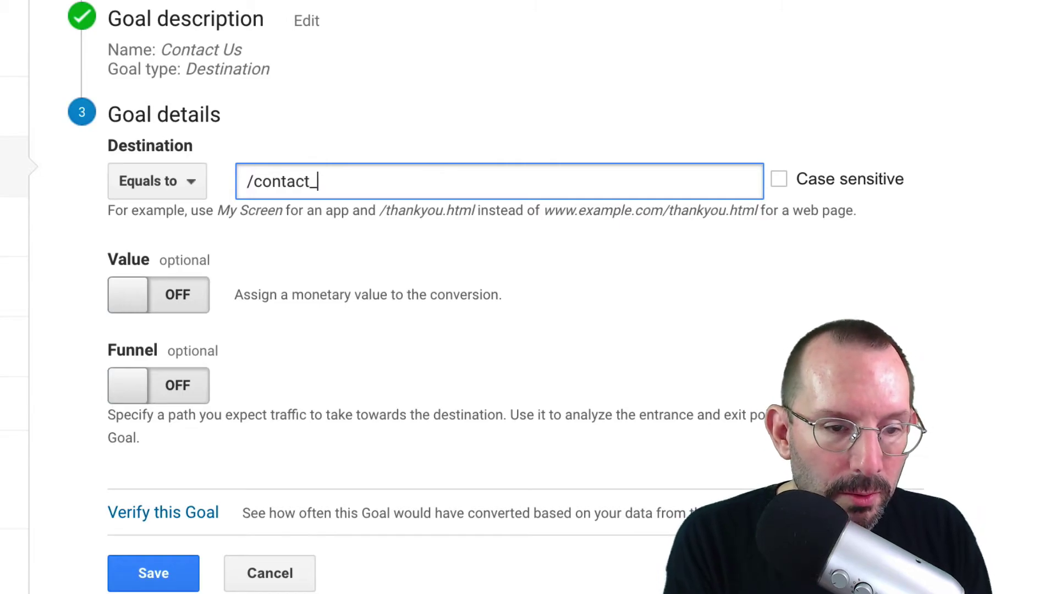
text(us)
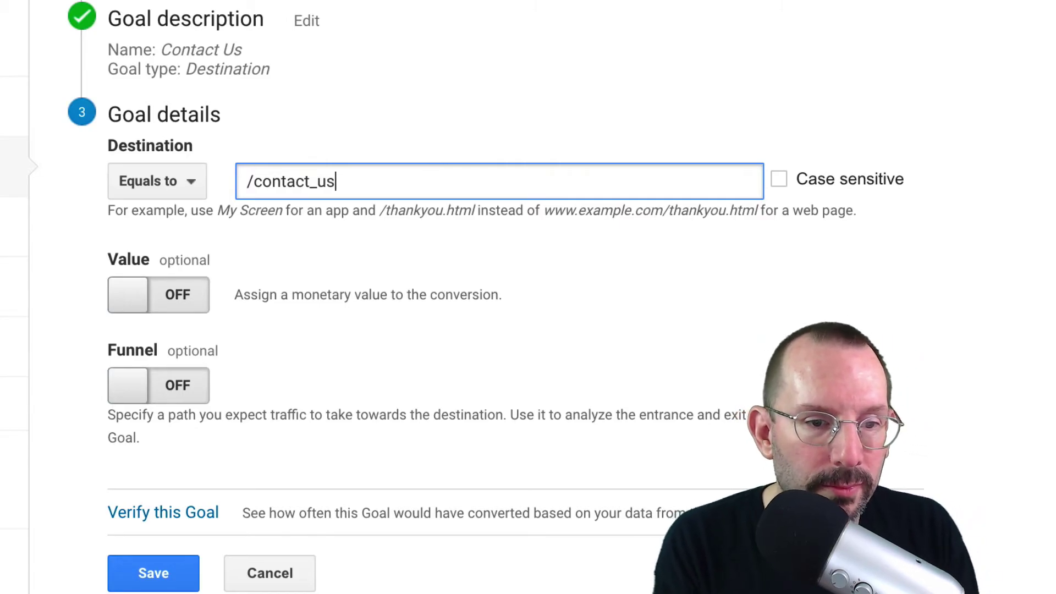
text(/)
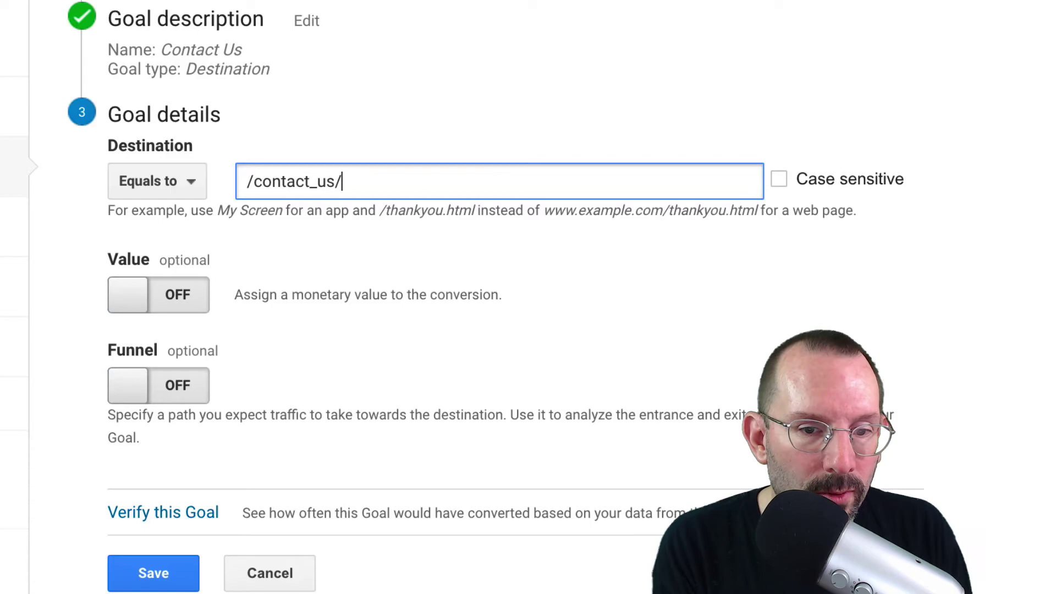
key(BackSpace)
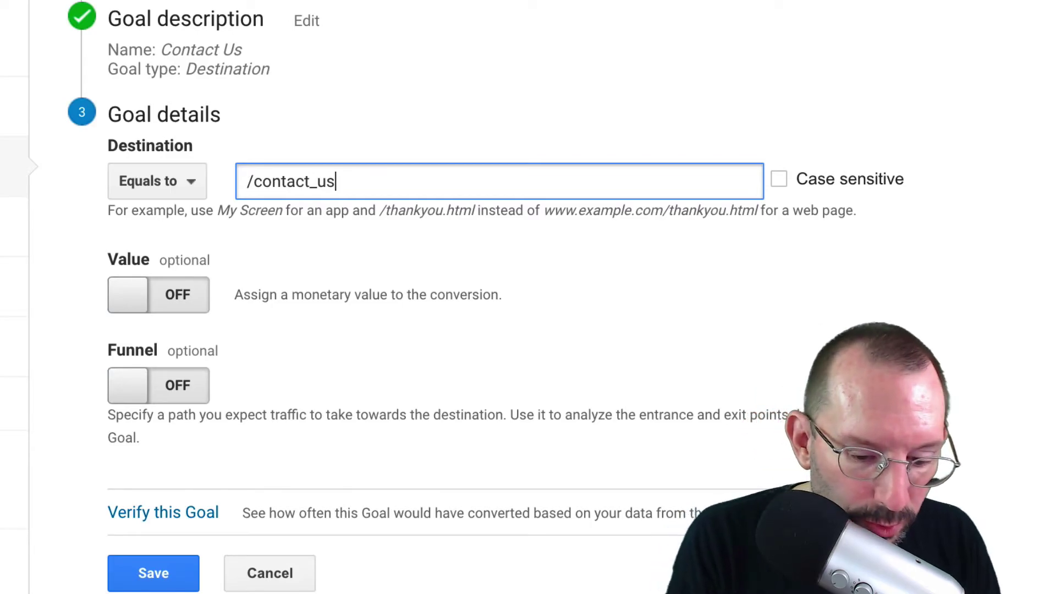
text(.php)
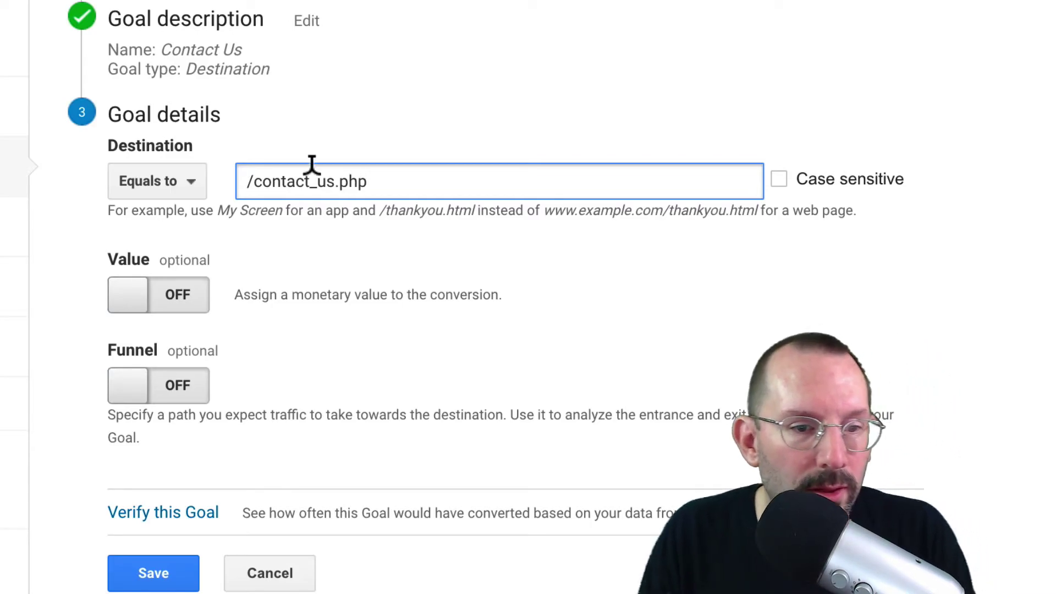
click(177, 295)
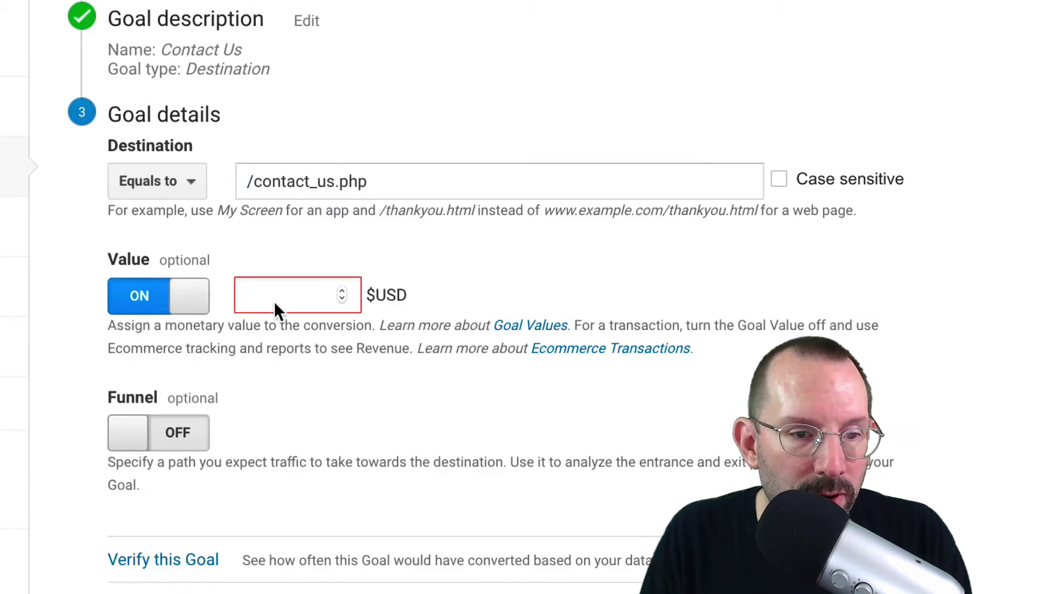
text(1)
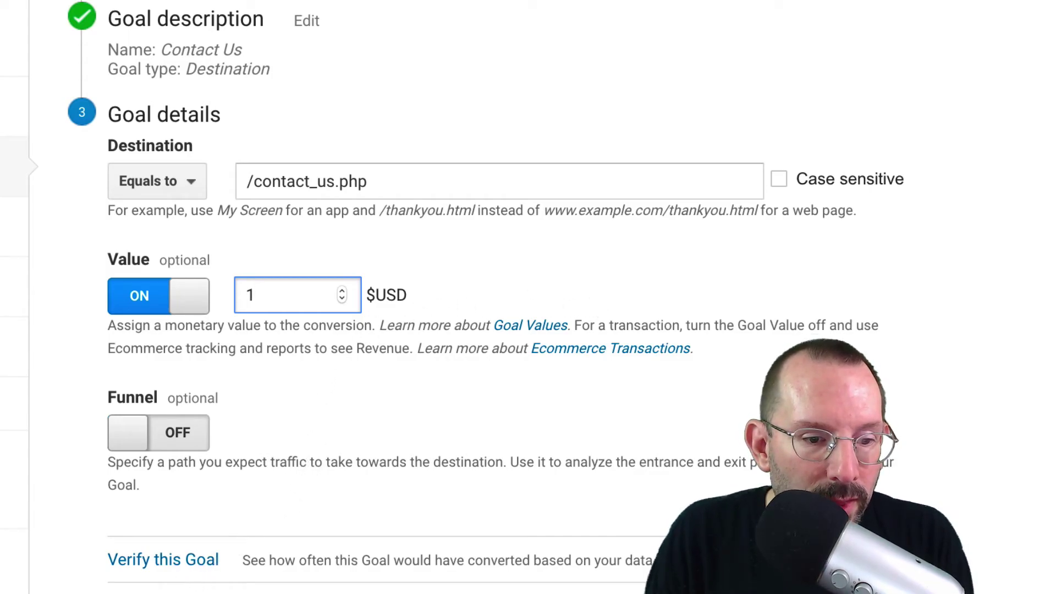
scroll(323, 361, down, 3)
Save the Contact Us goal, adding it to the list as Goal ID 5
click(158, 482)
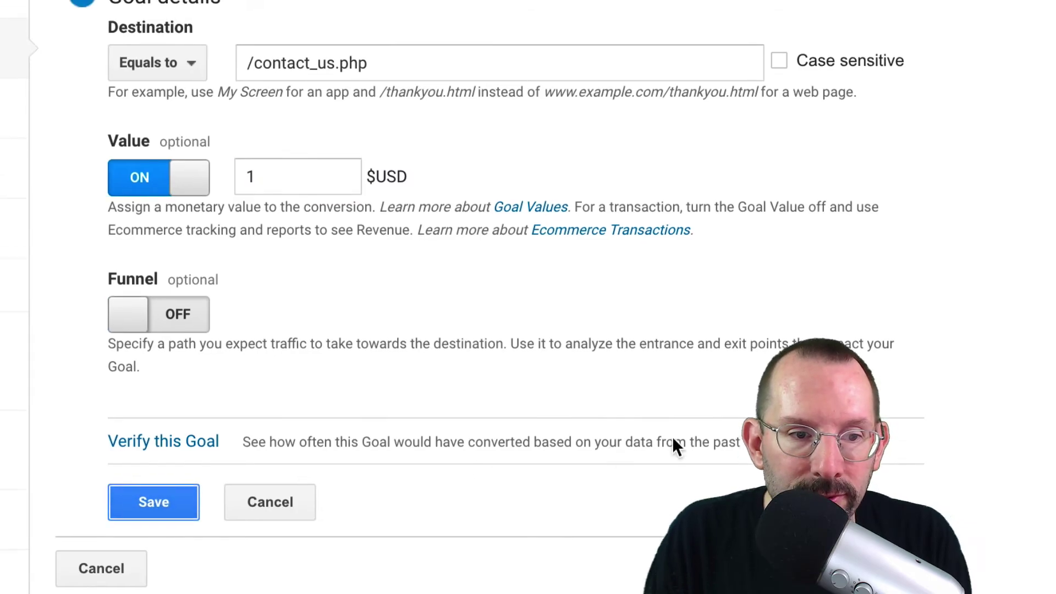